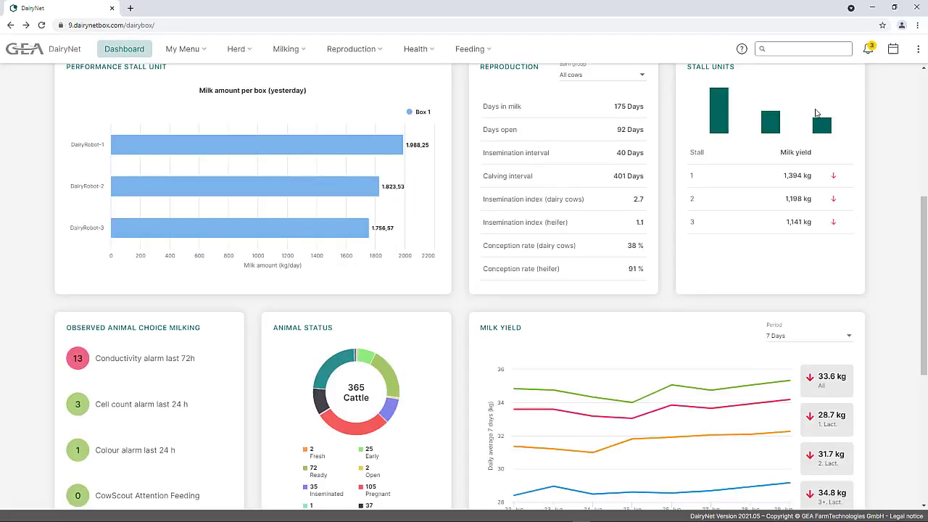
# Step: Scroll back to the dashboard top showing milk yield at 69% and milk process at 36%
pyautogui.moveTo(922, 214); pyautogui.dragTo(916, 80)
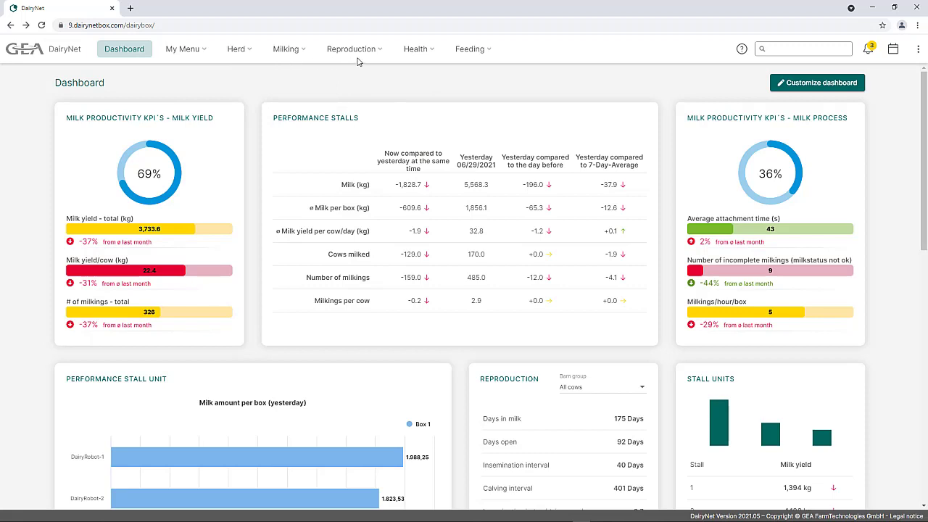
# Step: Browse the Herd page menu, then show the Milking menu's Overview, Conspicuities, Administration and Milk recording groups
pyautogui.click(248, 55)
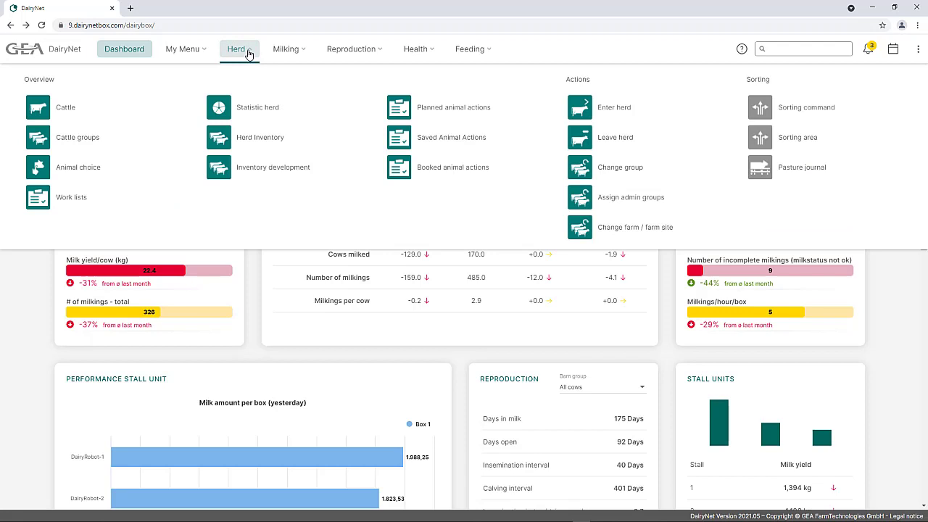
pyautogui.click(248, 52)
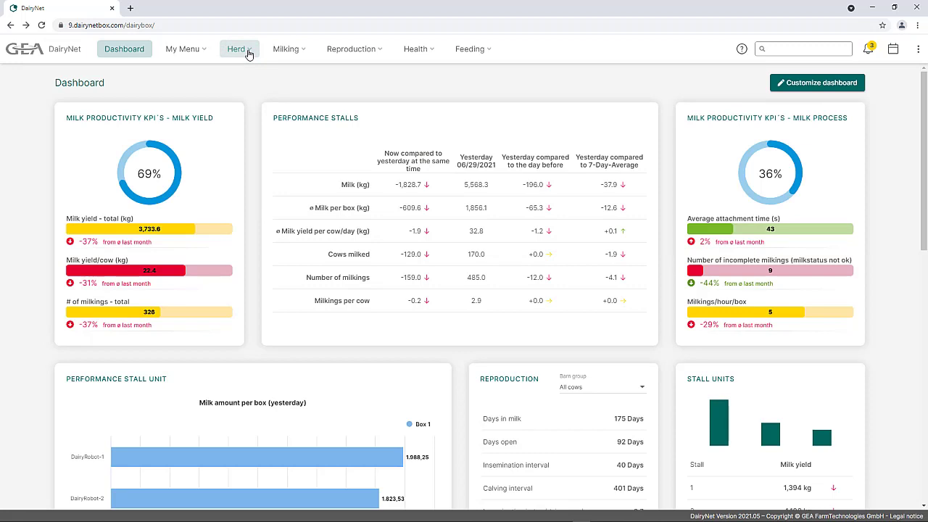
pyautogui.click(248, 52)
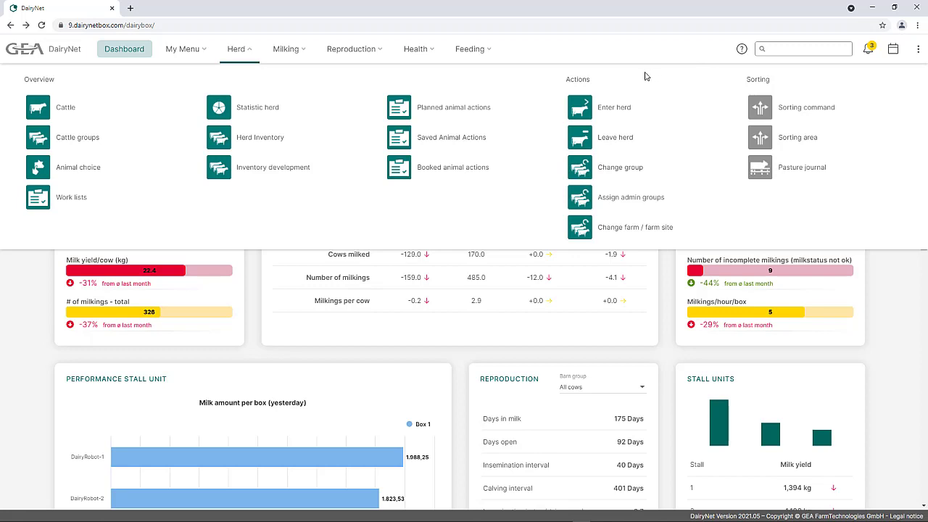
pyautogui.click(283, 50)
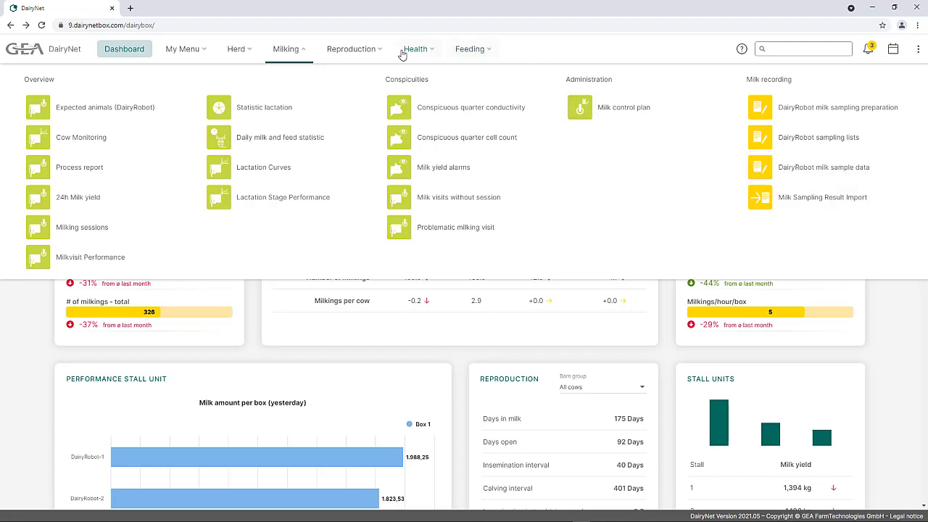
# Step: Look through the Reproduction, Health and Feeding menus, then close Feeding to see the dashboard
pyautogui.click(370, 51)
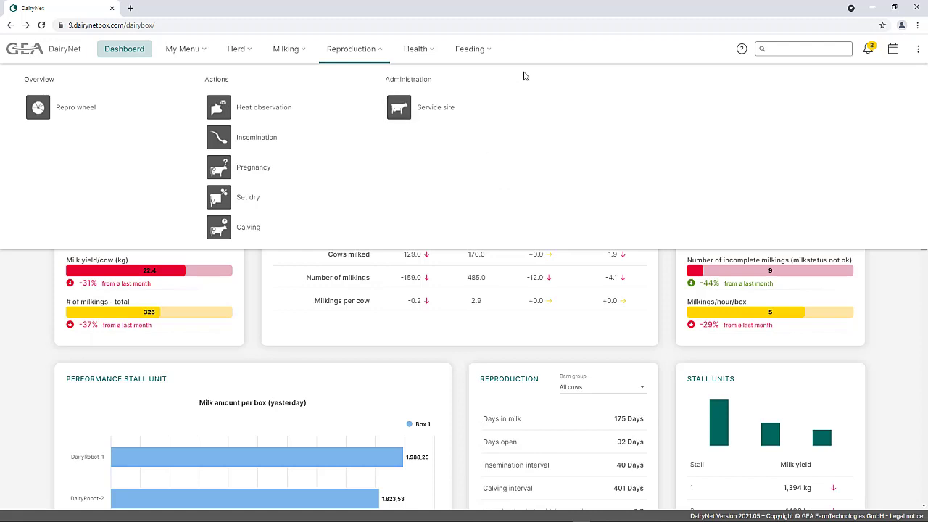
pyautogui.click(413, 50)
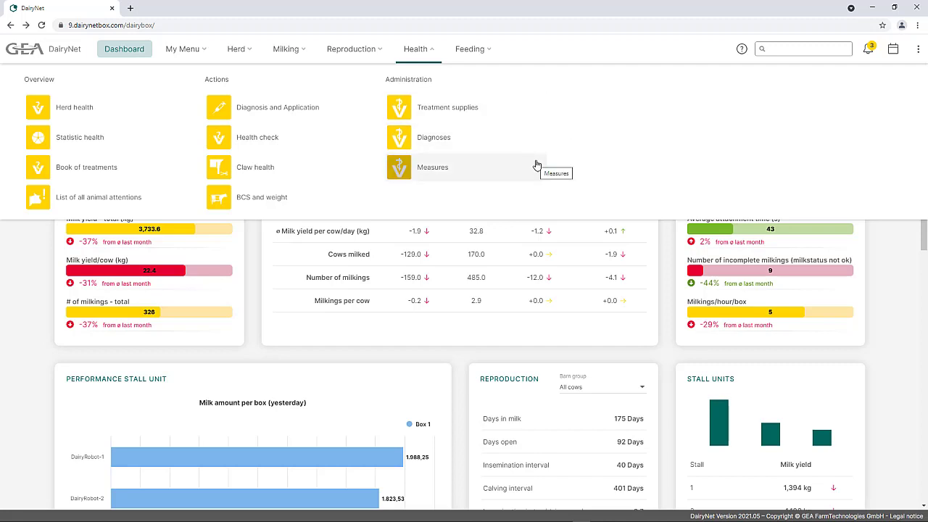
pyautogui.click(469, 50)
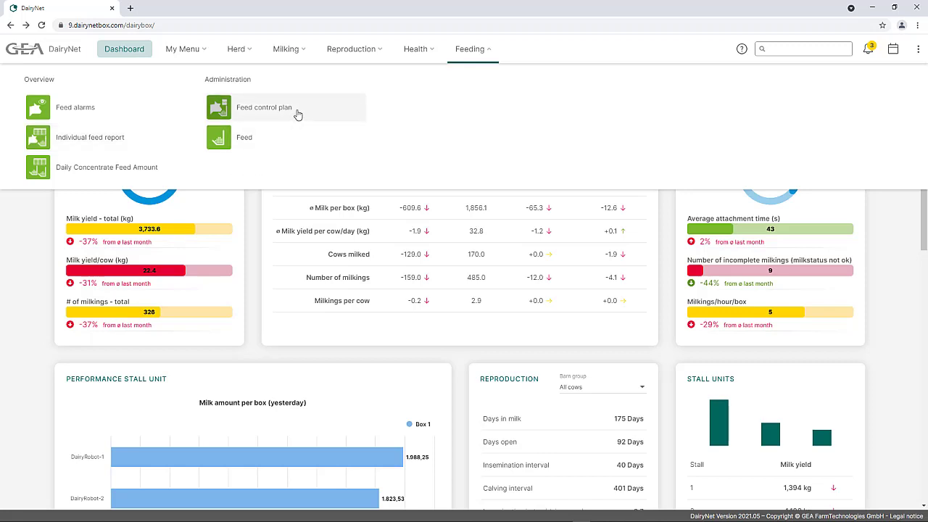
pyautogui.click(487, 55)
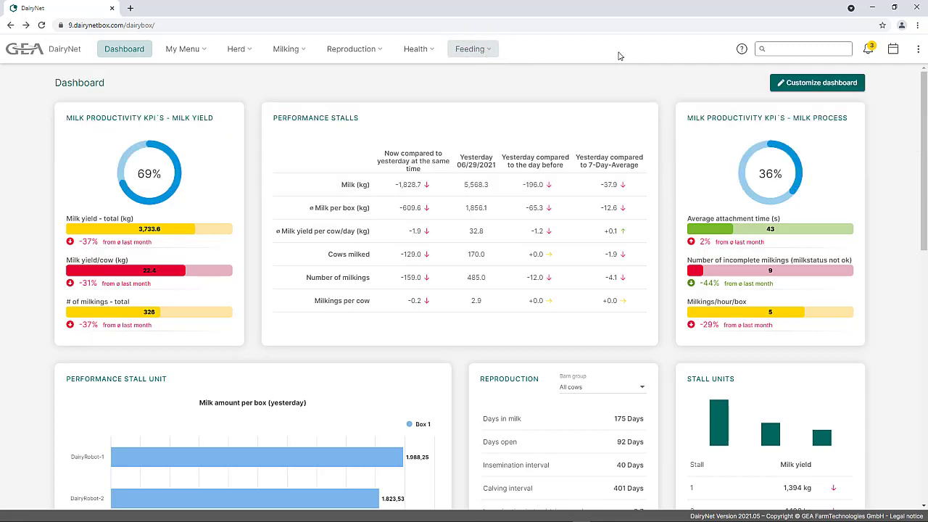
# Step: Go to the administration Settings page from the account menu and scroll through its sidebar
pyautogui.click(918, 50)
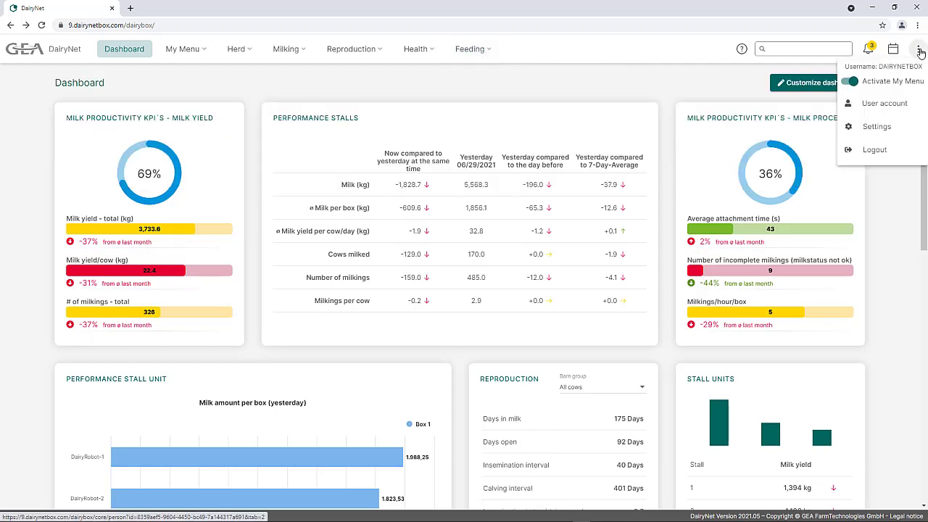
pyautogui.click(882, 131)
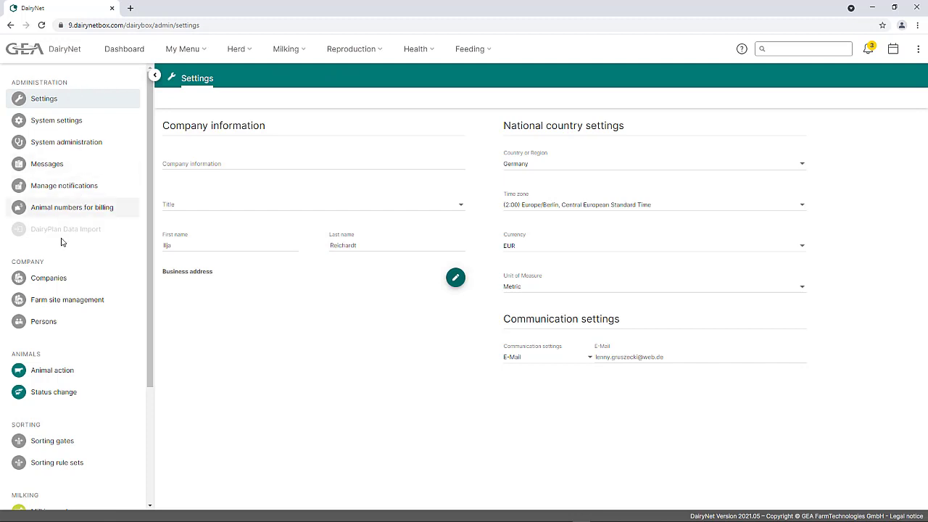
pyautogui.scroll(-3, 50, 264)
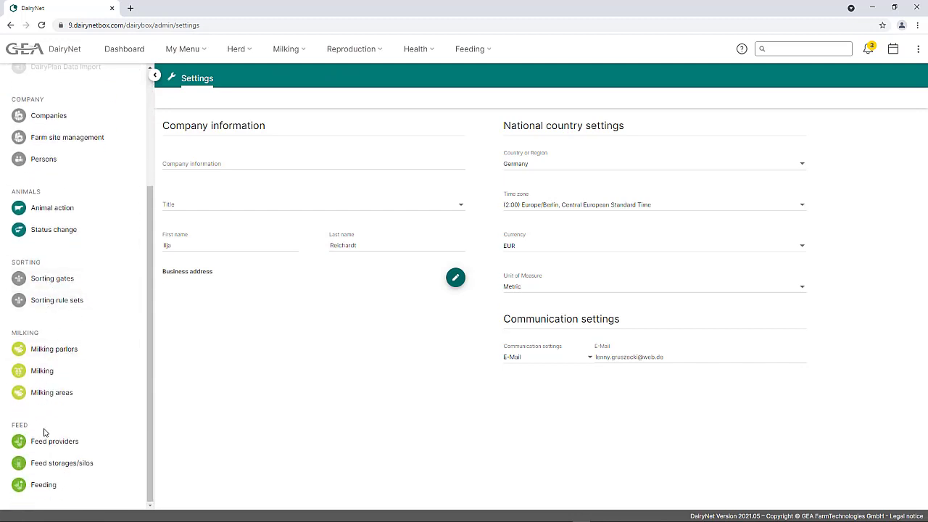
pyautogui.scroll(3, 130, 331)
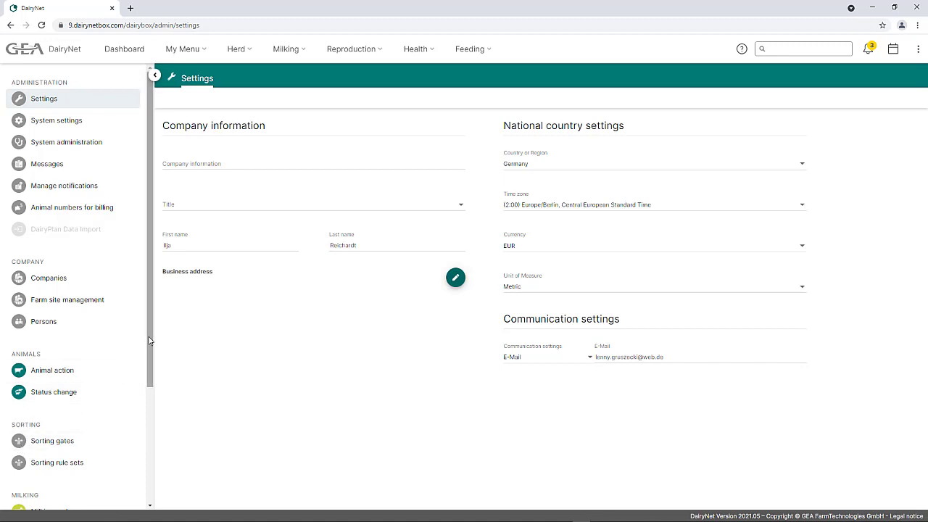
pyautogui.scroll(-2, 105, 374)
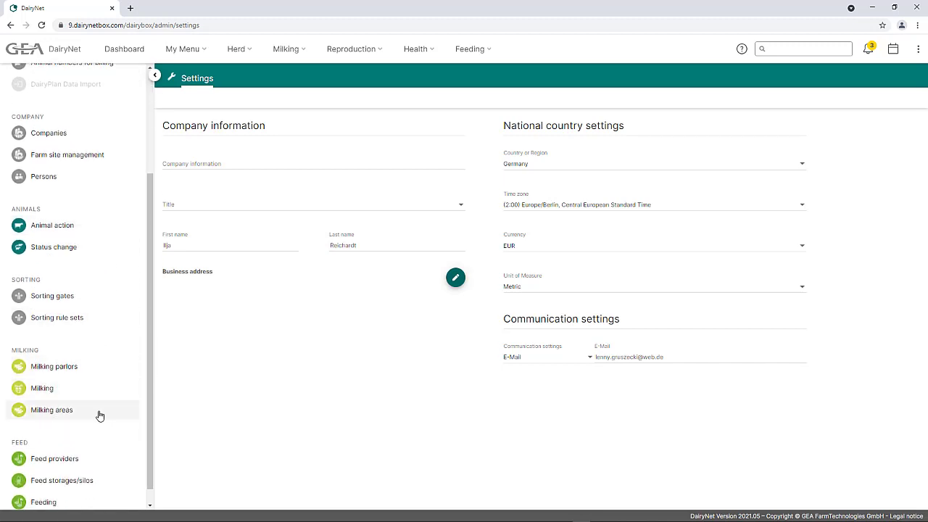
pyautogui.scroll(-1, 102, 414)
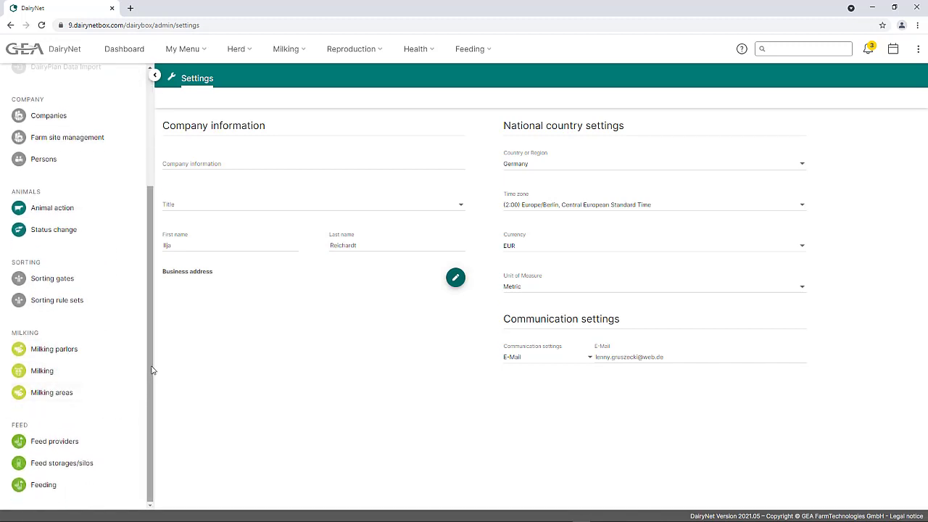
pyautogui.moveTo(152, 367); pyautogui.dragTo(152, 265)
# Step: Show My Menu's Animal actions shortcuts, briefly checking the user account options in between
pyautogui.click(186, 49)
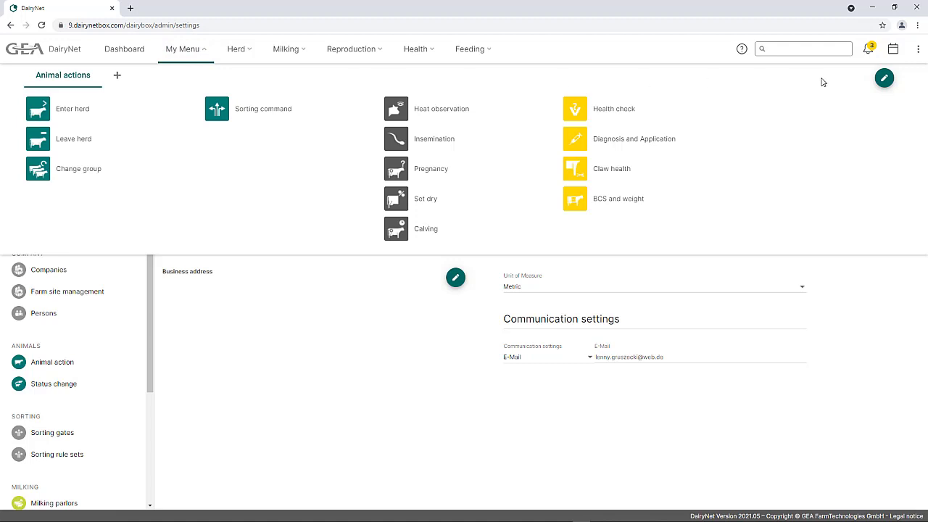
pyautogui.click(918, 49)
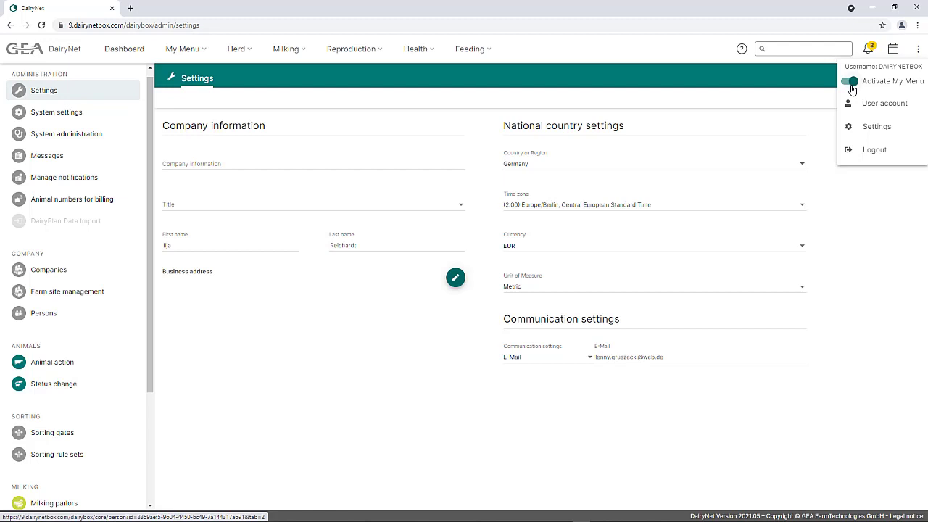
pyautogui.click(211, 65)
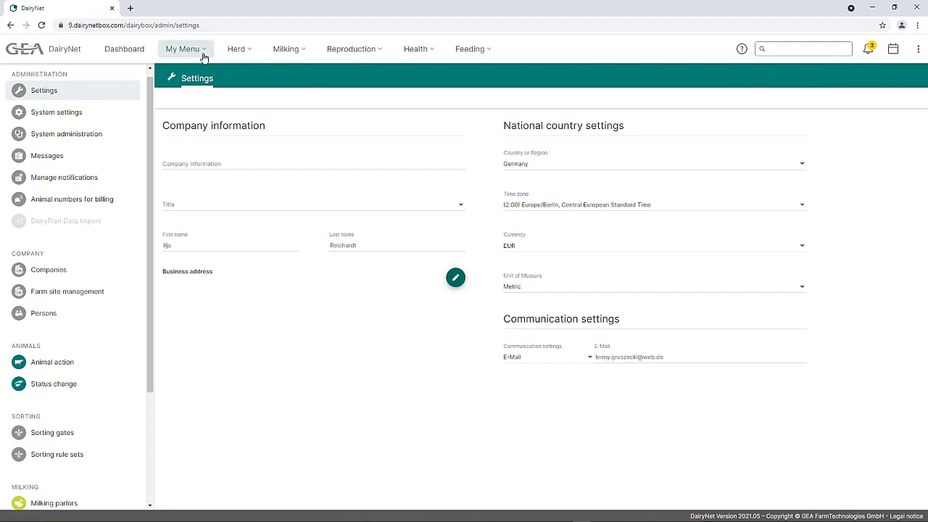
pyautogui.click(203, 55)
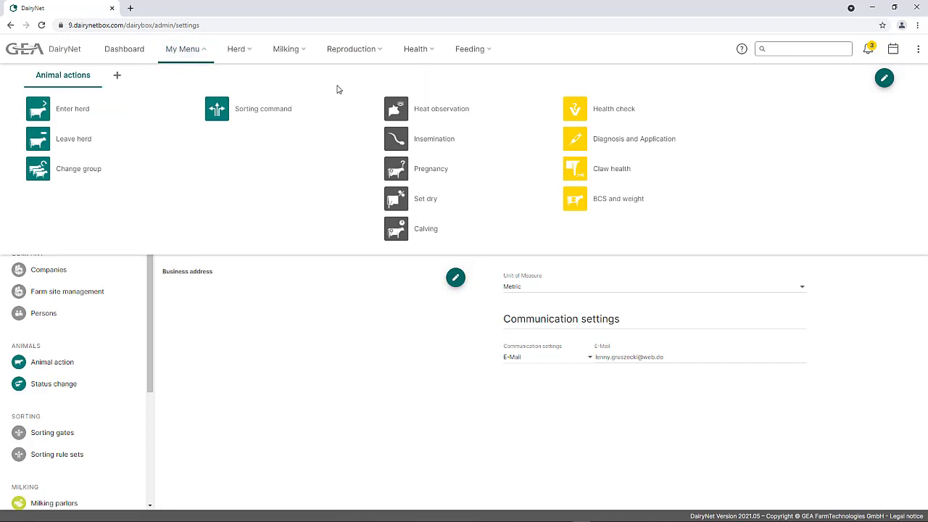
# Step: Add a second My Menu tab and rename it from 'Tab 2' to 'Daily routine'
pyautogui.click(117, 77)
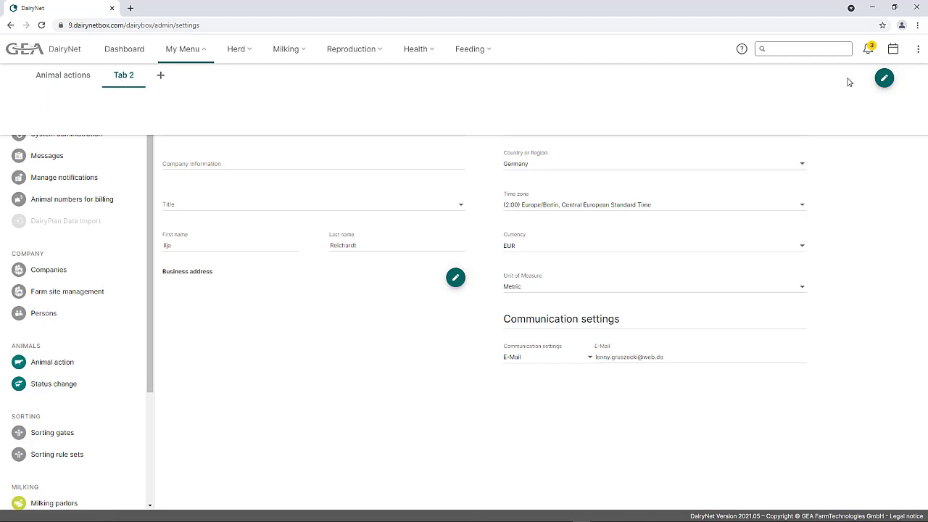
pyautogui.click(884, 79)
pyautogui.moveTo(143, 79); pyautogui.dragTo(96, 78)
pyautogui.write('Daily')
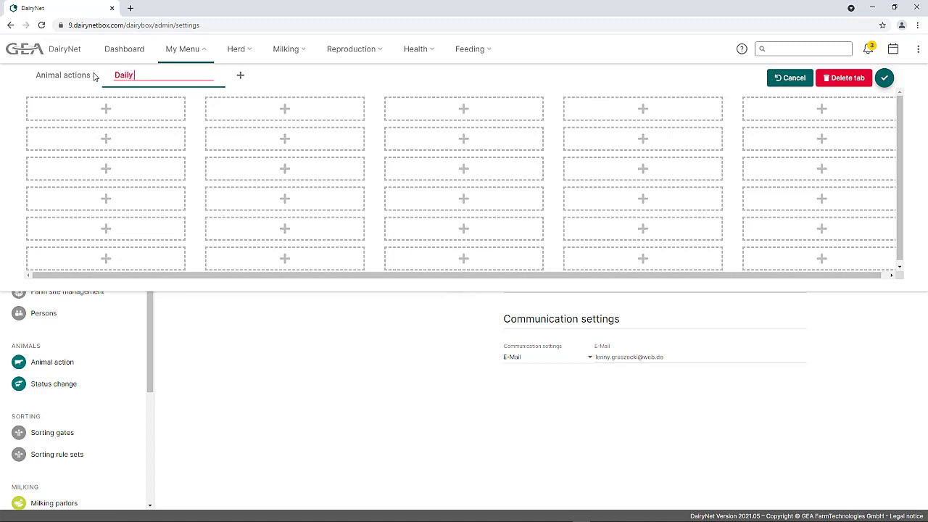
pyautogui.write(' routine')
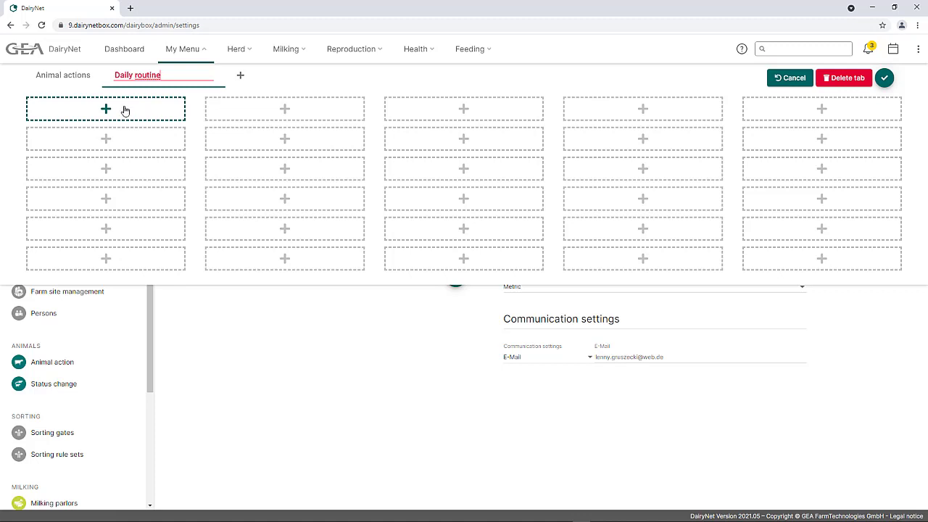
# Step: Add Expected animals (DairyRobot), Cow Monitoring, Process report, Repro wheel and List of all animal attentions tiles
pyautogui.click(124, 110)
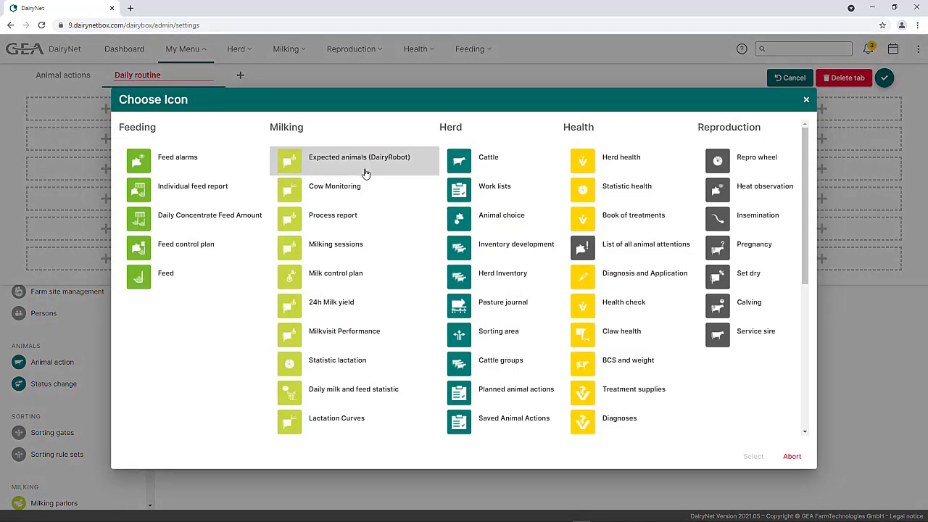
pyautogui.click(367, 169)
pyautogui.click(377, 200)
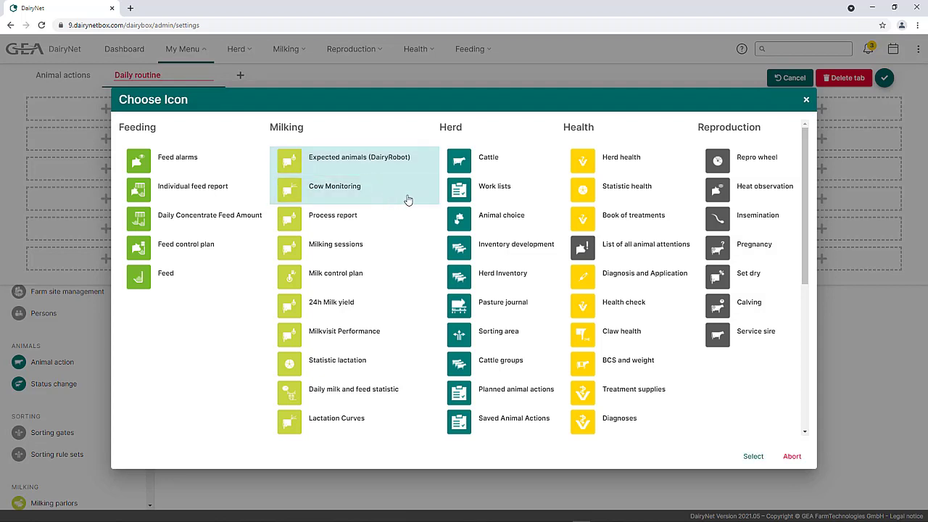
pyautogui.click(397, 226)
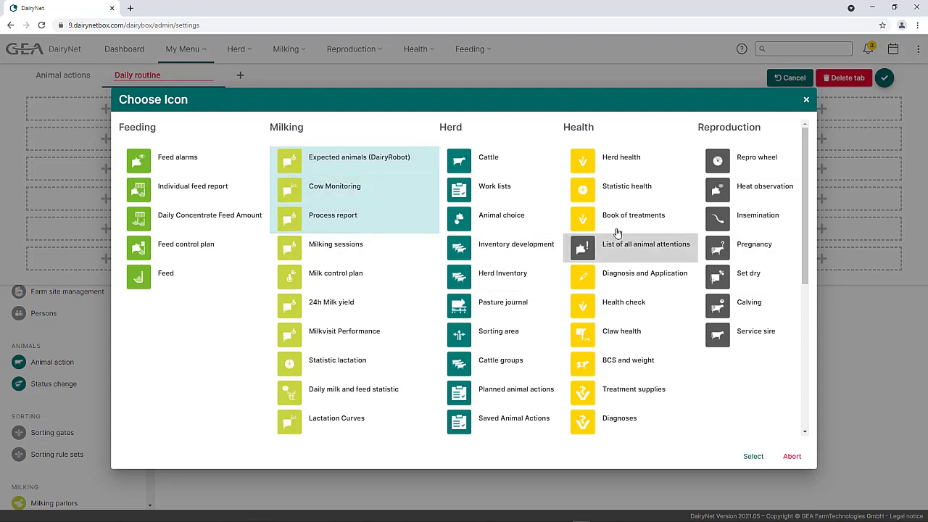
pyautogui.click(727, 171)
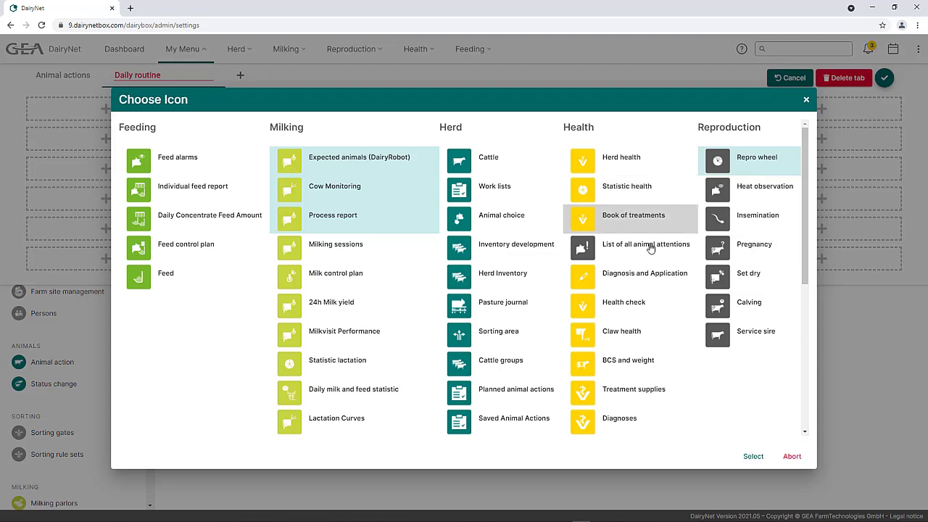
pyautogui.click(624, 250)
pyautogui.click(751, 457)
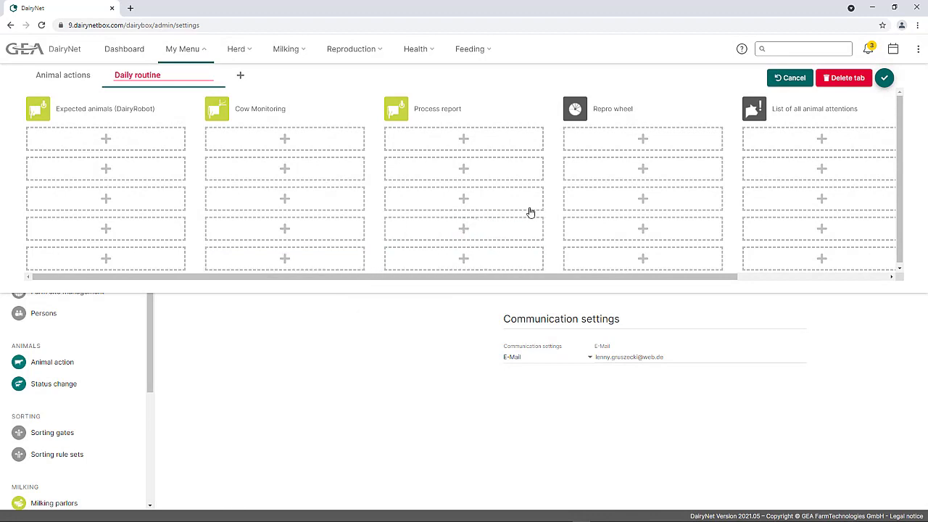
# Step: Stack the three milking reports in column one, Repro wheel and animal attentions in column two, and save
pyautogui.moveTo(339, 110); pyautogui.dragTo(156, 139)
pyautogui.moveTo(458, 101); pyautogui.dragTo(164, 166)
pyautogui.moveTo(673, 107); pyautogui.dragTo(367, 116)
pyautogui.moveTo(806, 106); pyautogui.dragTo(297, 148)
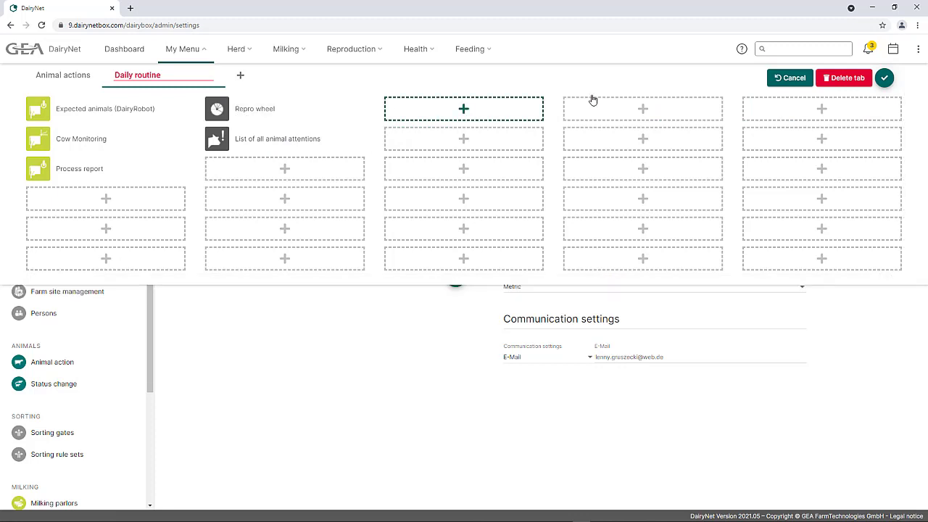
pyautogui.click(884, 78)
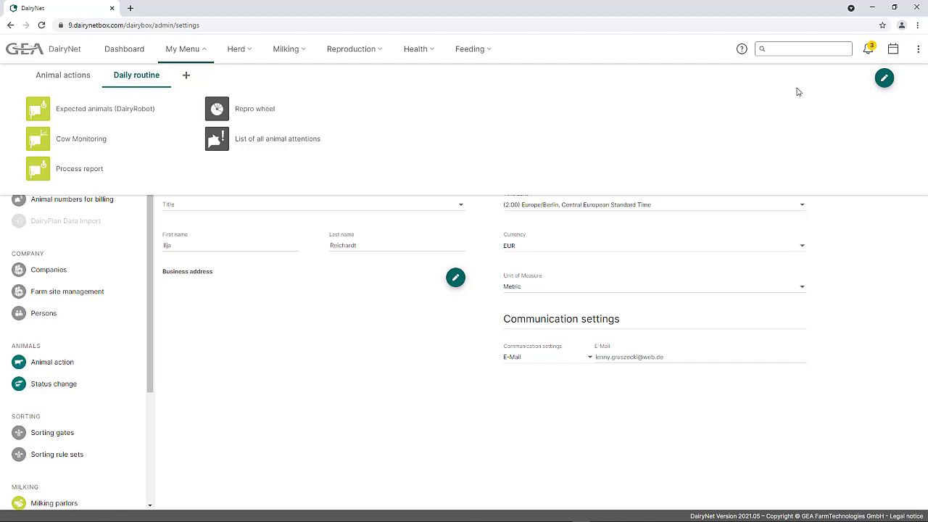
# Step: Review the messages, mark the Strohstall sorting-area warning as read, and close the panel
pyautogui.click(869, 52)
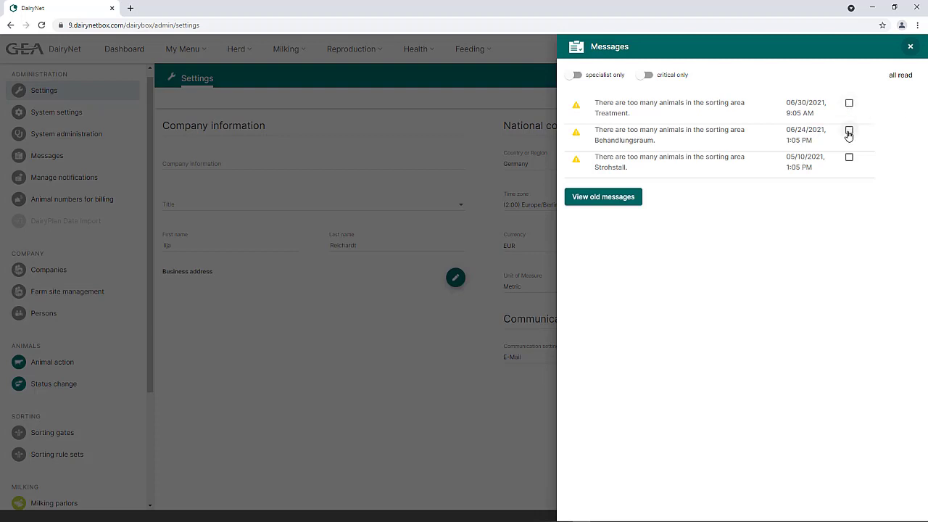
pyautogui.click(849, 161)
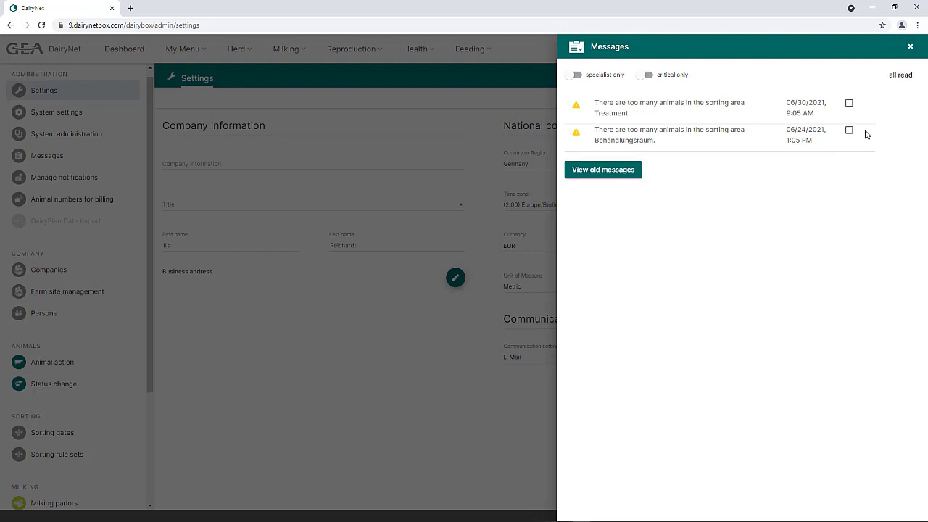
pyautogui.click(909, 48)
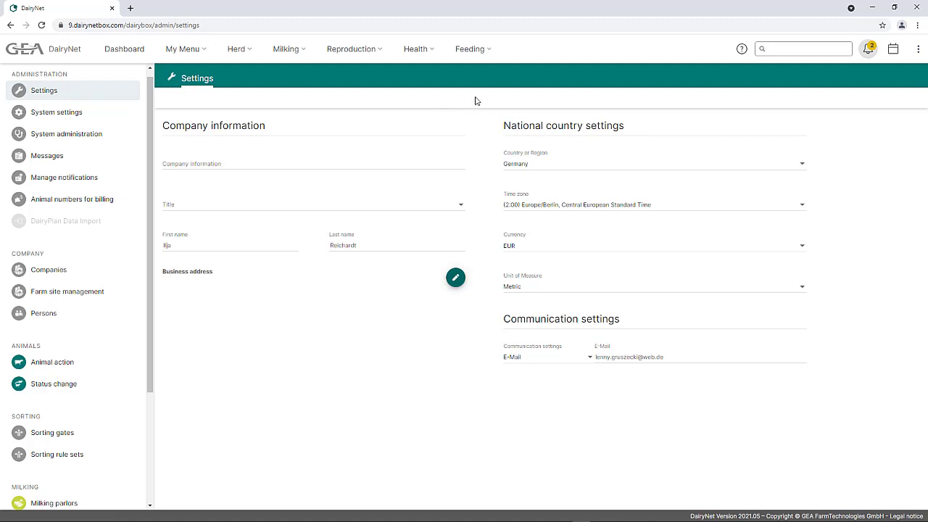
# Step: Turn on help mode and read the tooltips for Persons and the company sidebar entries
pyautogui.click(741, 52)
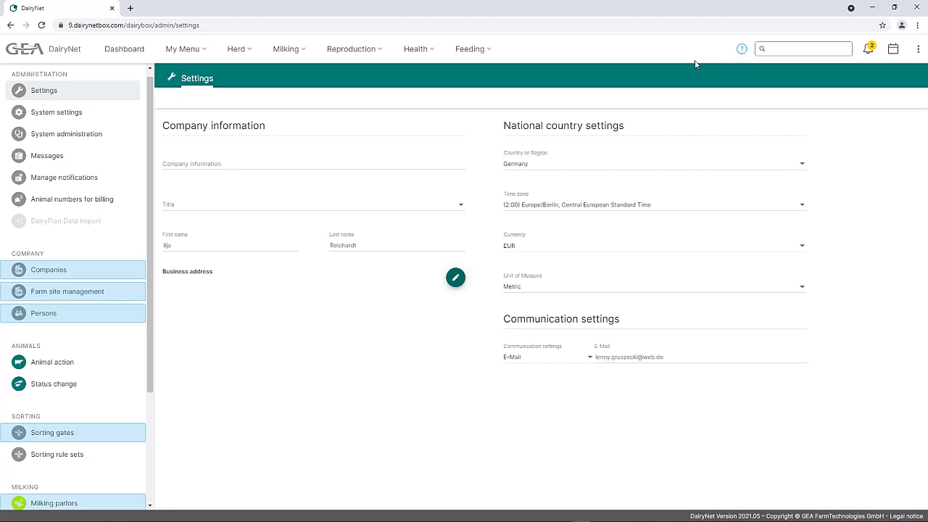
pyautogui.moveTo(108, 323)
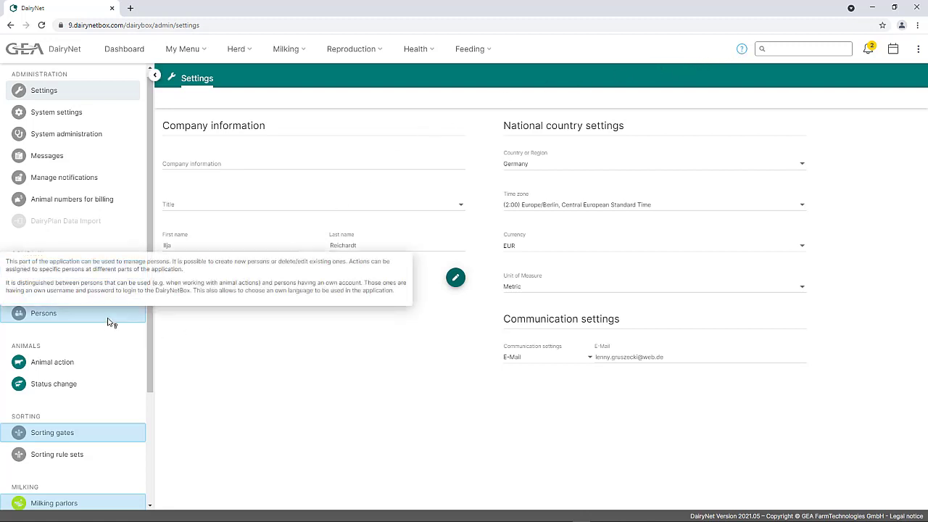
pyautogui.moveTo(136, 299)
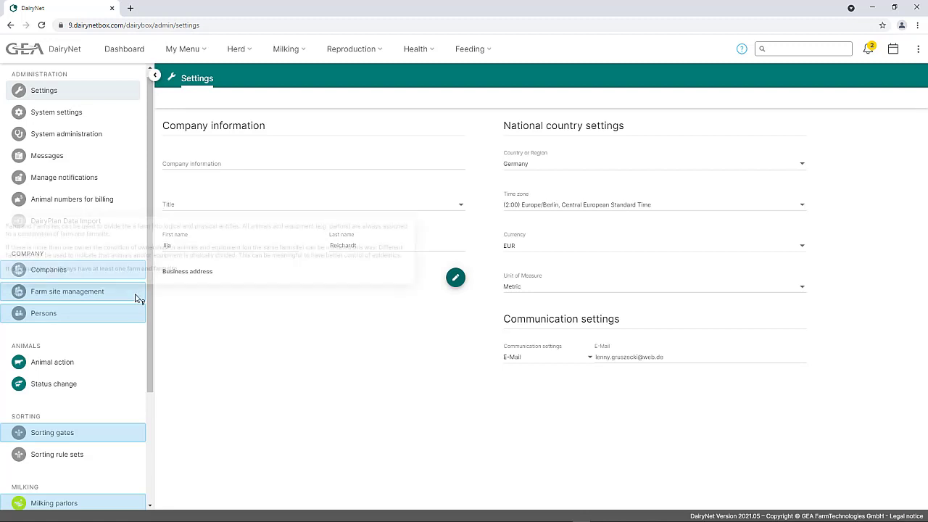
pyautogui.moveTo(129, 271)
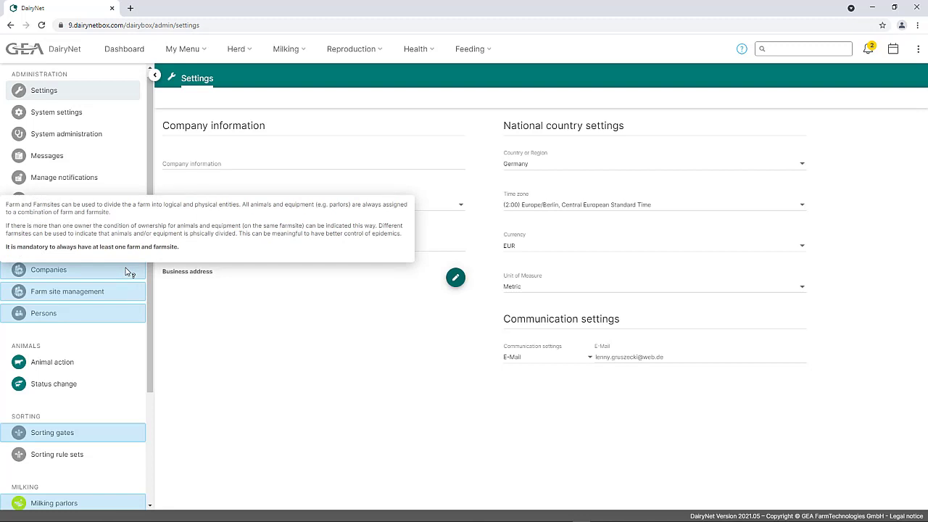
# Step: Exit help mode and view the listed person's user account: English, with create, update and book animal-action rights
pyautogui.click(743, 51)
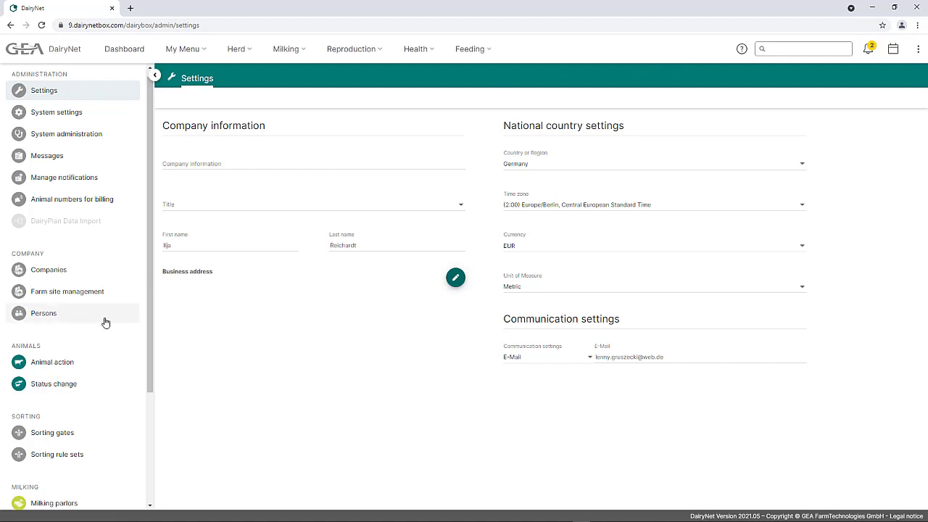
pyautogui.click(32, 319)
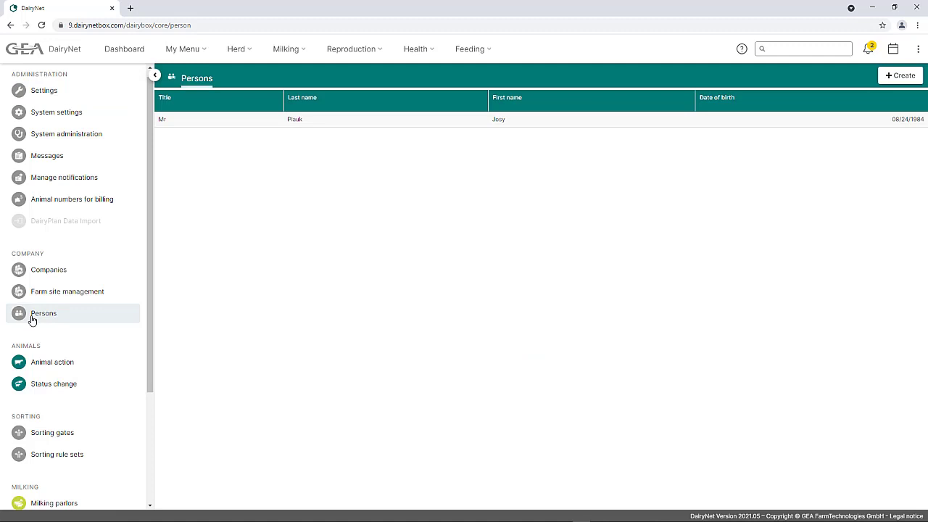
pyautogui.click(324, 128)
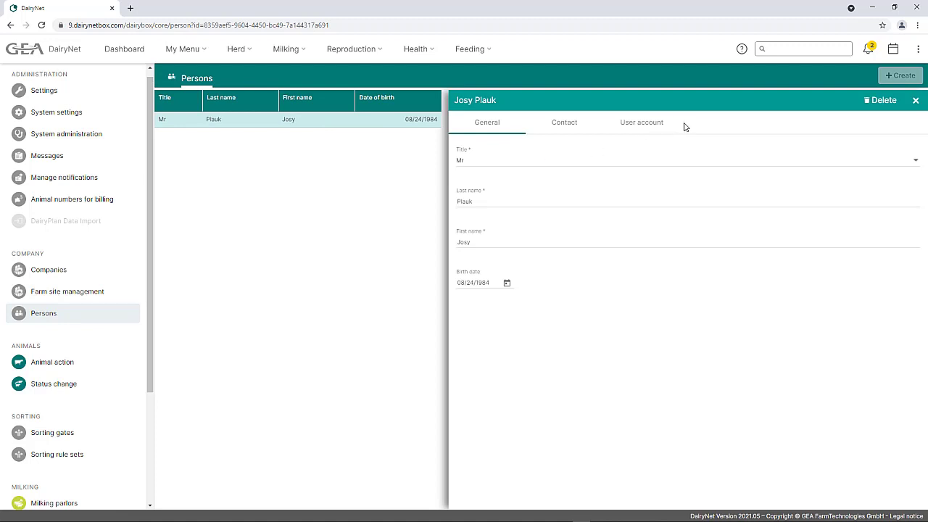
pyautogui.click(645, 127)
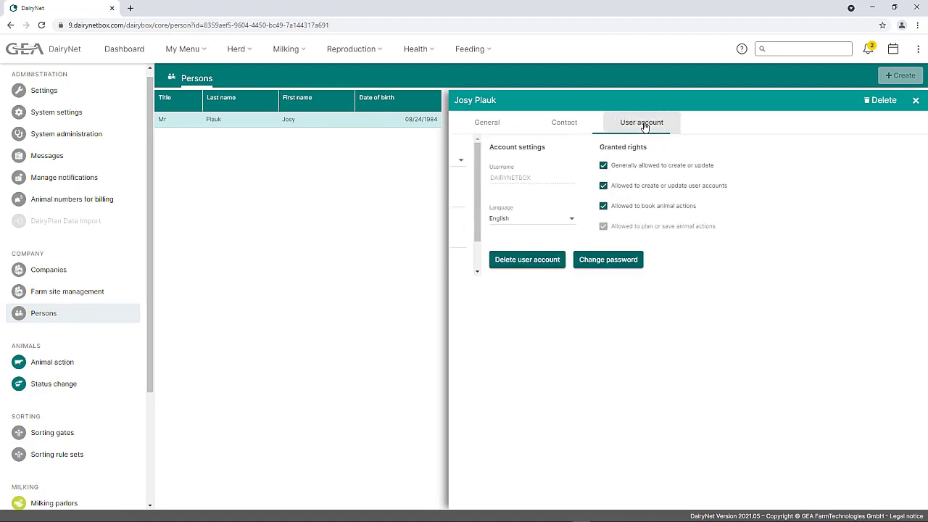